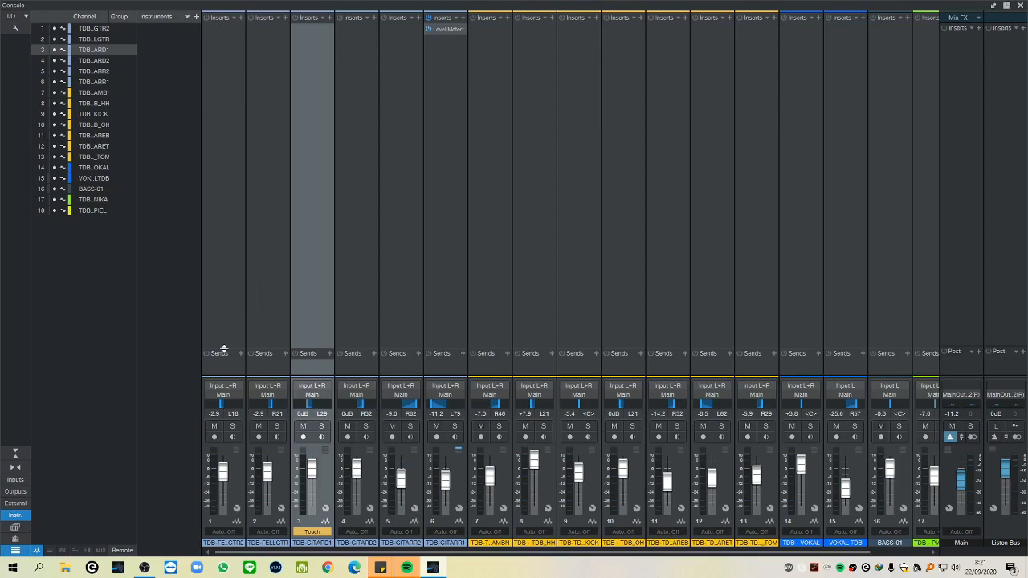
Enlarge the Sends area of the console channels and check the first channel's send destination options without adding one.
{"action": "left_click_drag", "start_coordinate": [221, 353], "coordinate": [215, 245]}
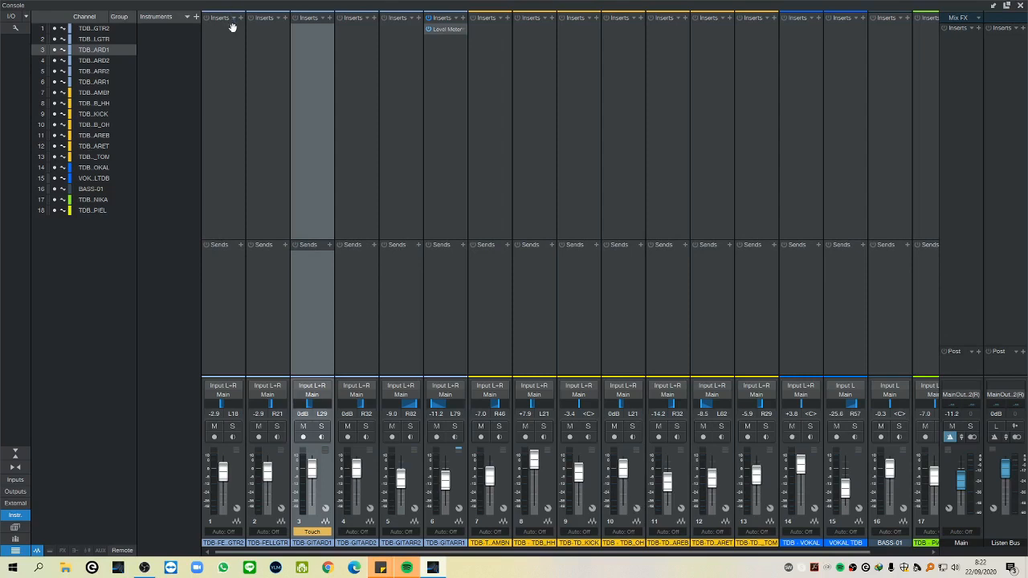
{"action": "left_click", "coordinate": [240, 245]}
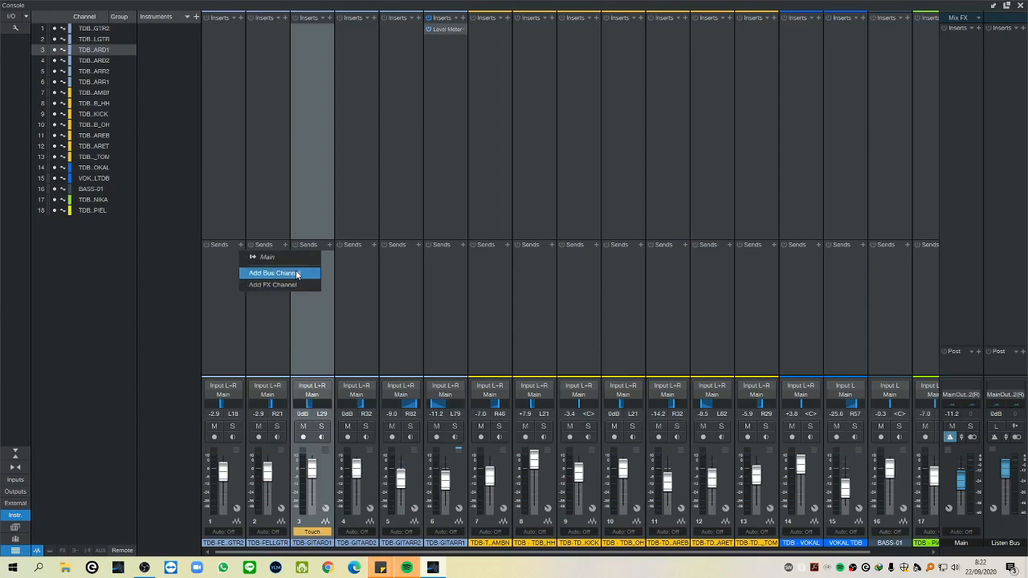
{"action": "left_click", "coordinate": [329, 21]}
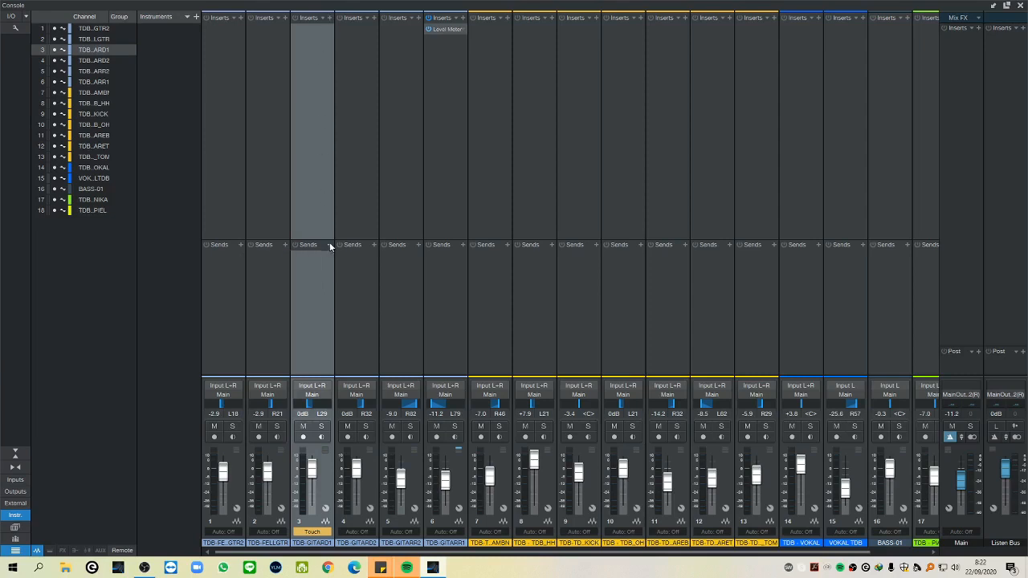
Search the plug-ins for "eq" and insert Pro EQ on the TDB - GITAR D 1 channel, moving its window clear of the faders.
{"action": "left_click", "coordinate": [328, 17]}
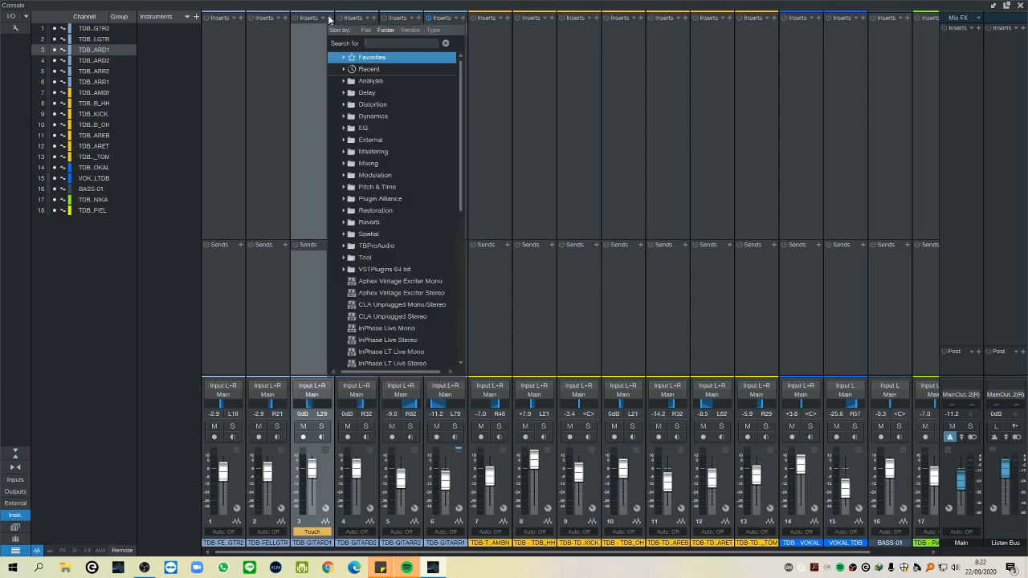
{"action": "left_click", "coordinate": [369, 44]}
{"action": "type", "text": "eq"}
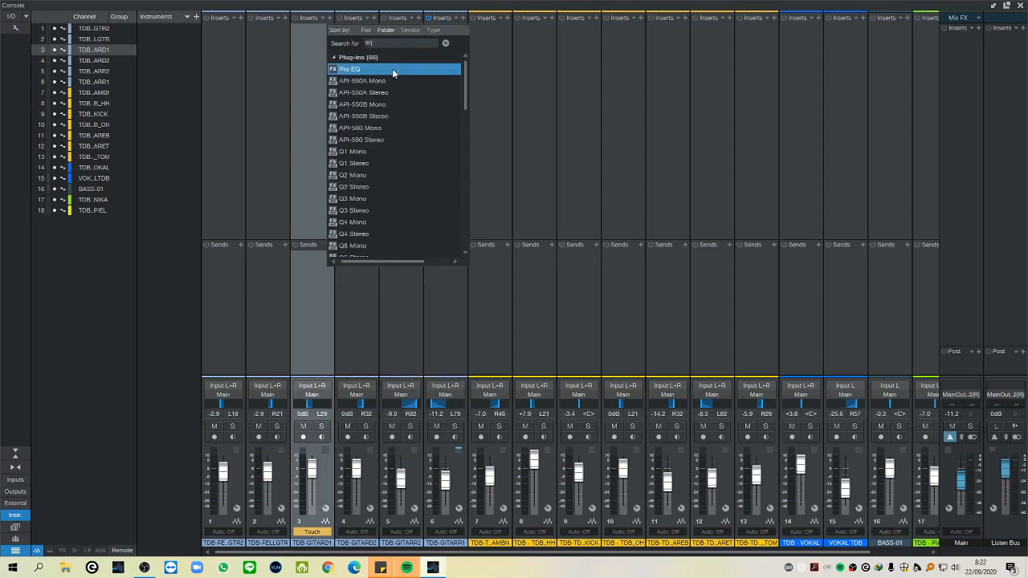
{"action": "double_click", "coordinate": [392, 68]}
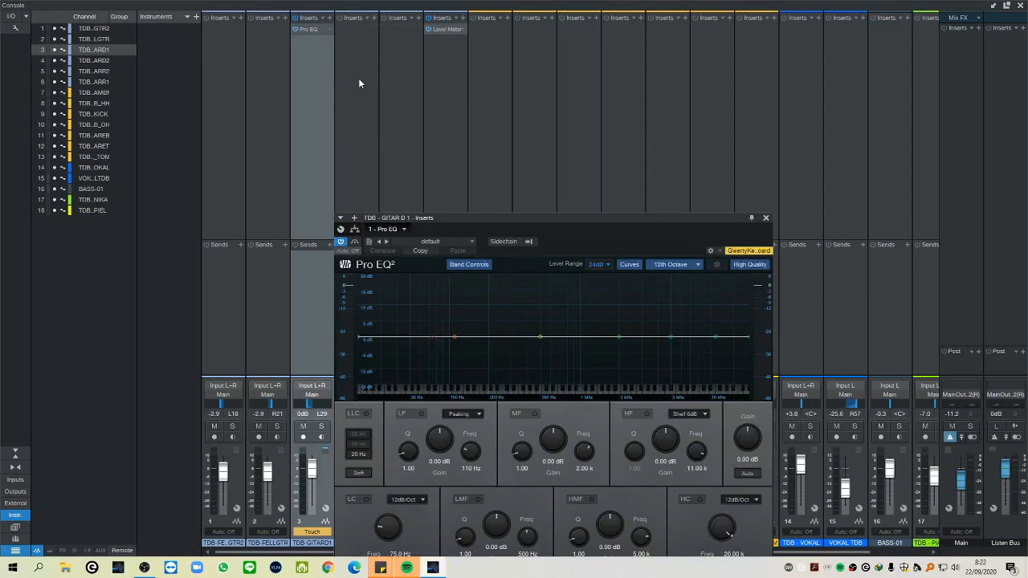
{"action": "left_click_drag", "start_coordinate": [565, 215], "coordinate": [638, 52]}
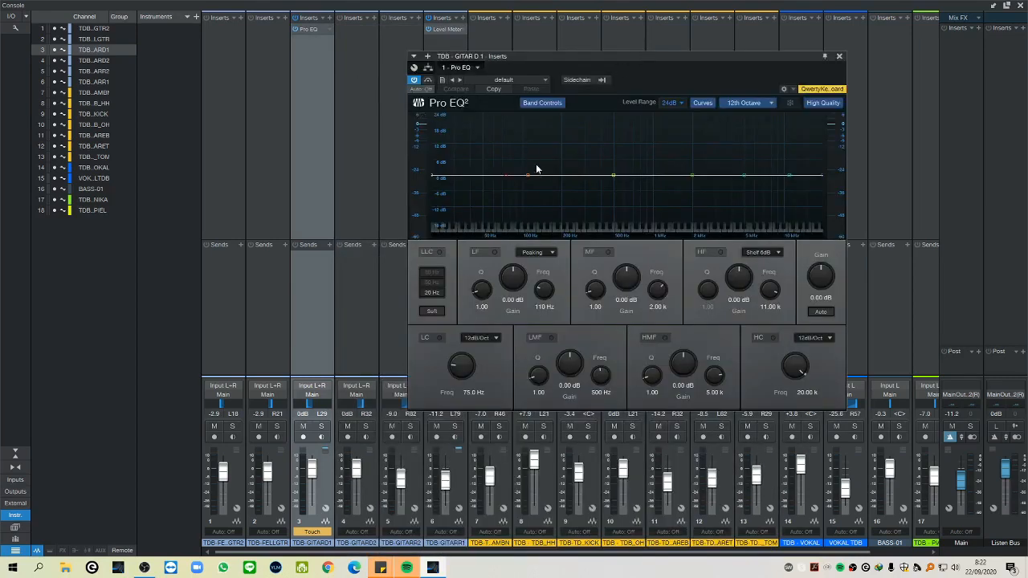
Shape the Pro EQ curve with LF about +20 dB at 138 Hz, LMF +15 dB at 1.35 kHz and MF -10 dB at 2.84 kHz.
{"action": "left_click_drag", "start_coordinate": [526, 175], "coordinate": [542, 120]}
{"action": "left_click_drag", "start_coordinate": [613, 175], "coordinate": [670, 135]}
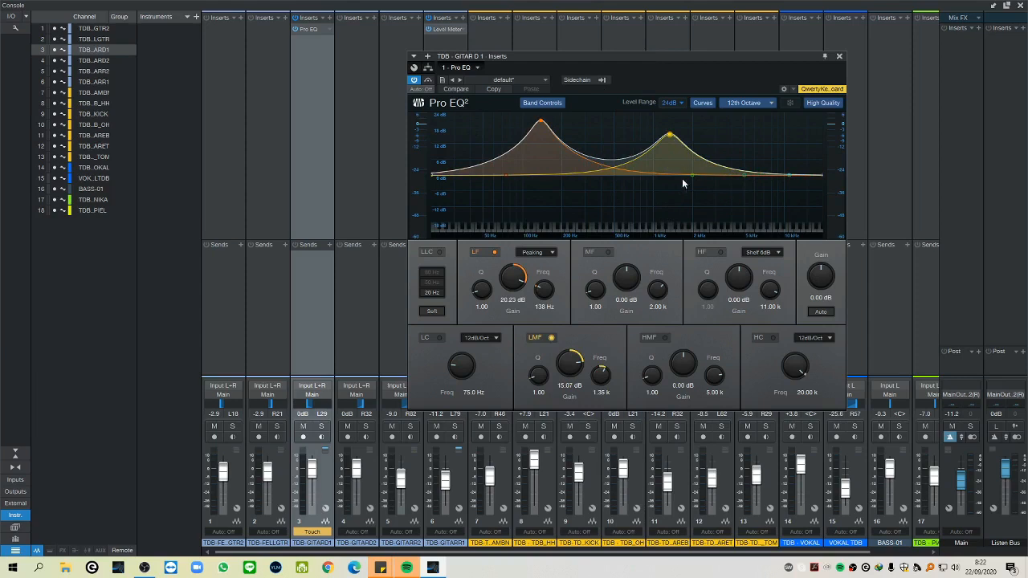
{"action": "left_click_drag", "start_coordinate": [692, 175], "coordinate": [711, 201]}
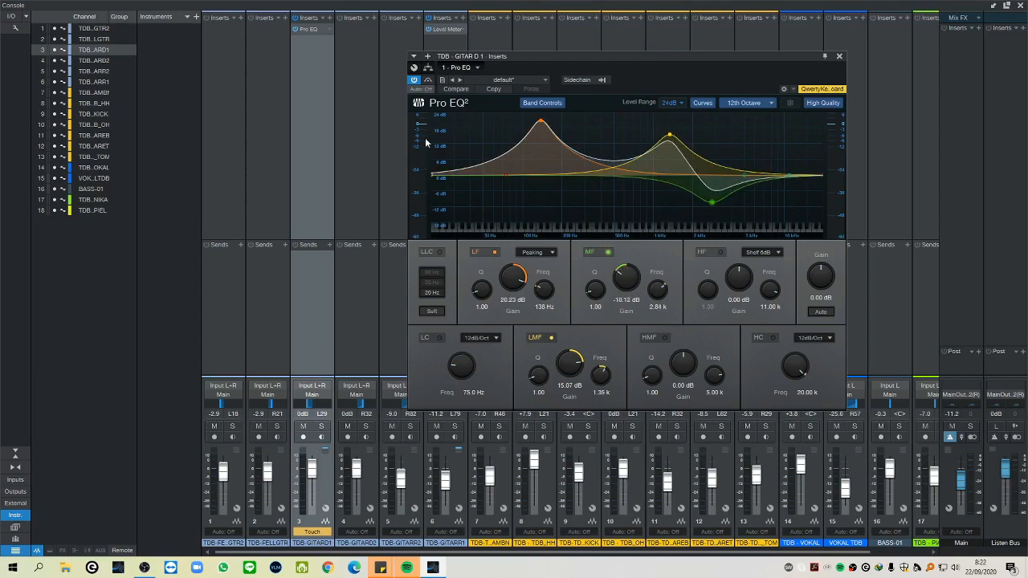
{"action": "left_click", "coordinate": [839, 56]}
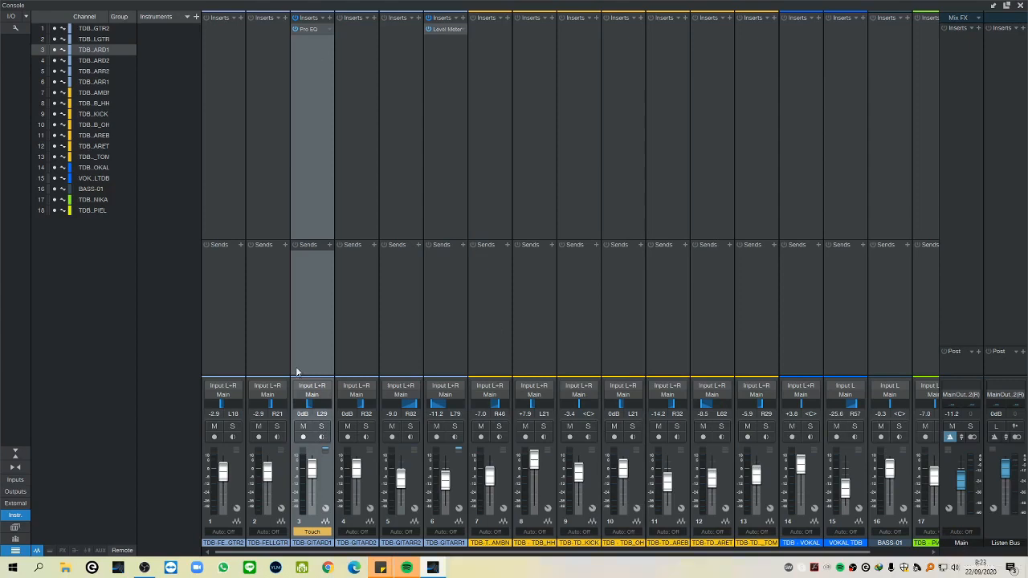
Add a send on the TDB - GITAR D 1 channel that feeds a new FX channel, and locate that channel in the console.
{"action": "left_click", "coordinate": [327, 245]}
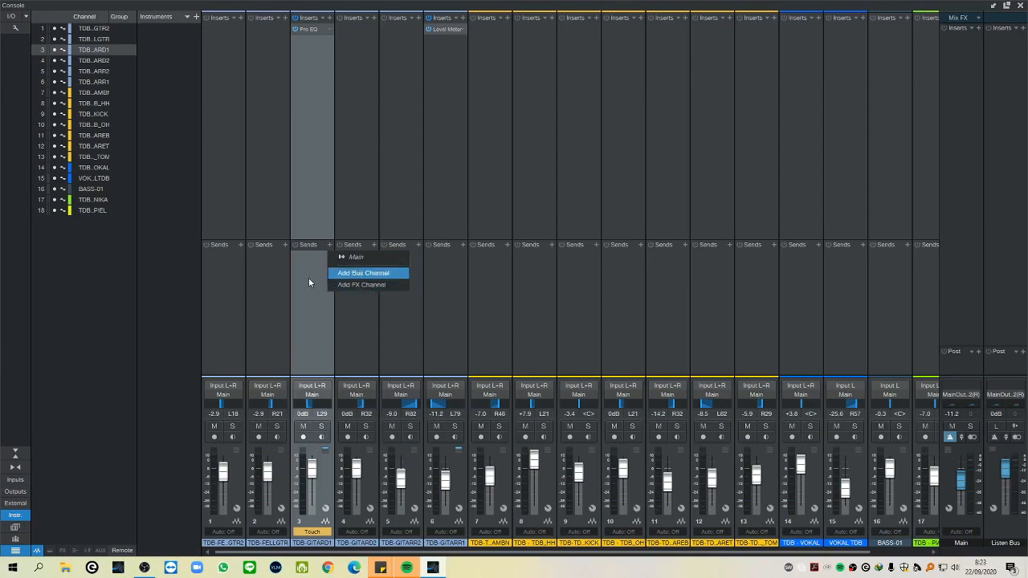
{"action": "left_click", "coordinate": [358, 286]}
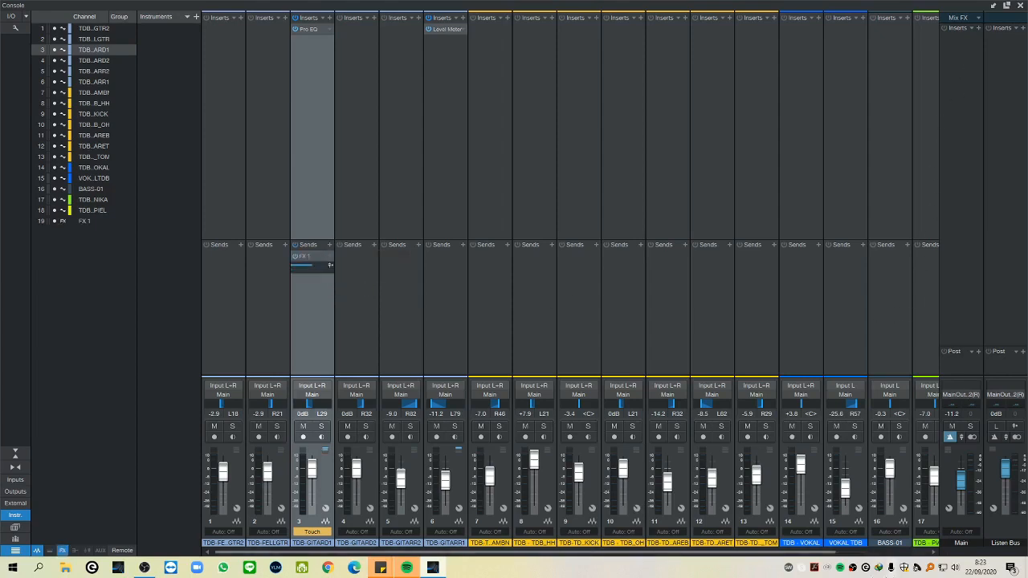
{"action": "left_click_drag", "start_coordinate": [731, 553], "coordinate": [893, 545]}
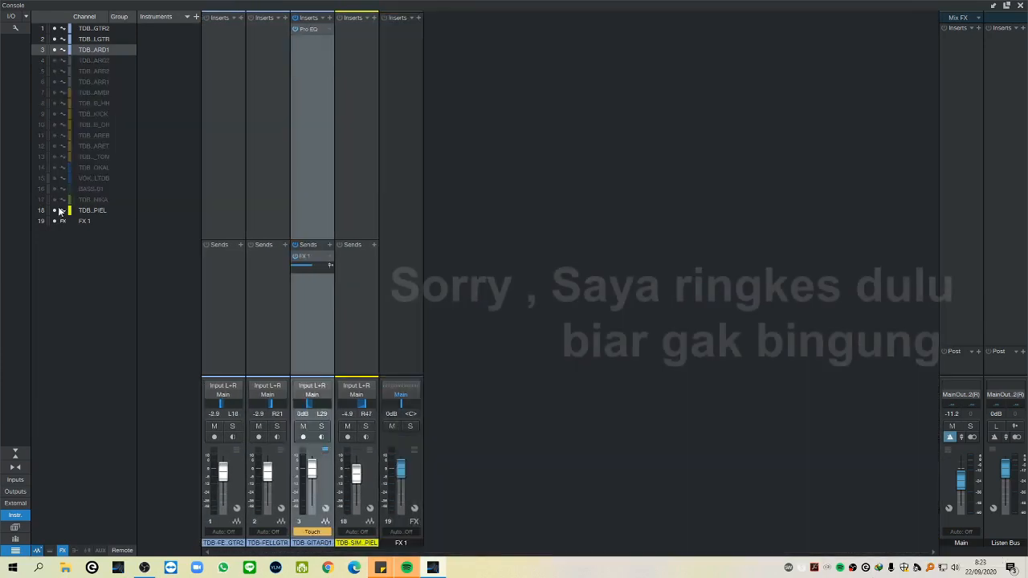
Hide channels 4 to 18 in the console and slightly lower GITAR D 1's send level to FX 1.
{"action": "left_click", "coordinate": [56, 209]}
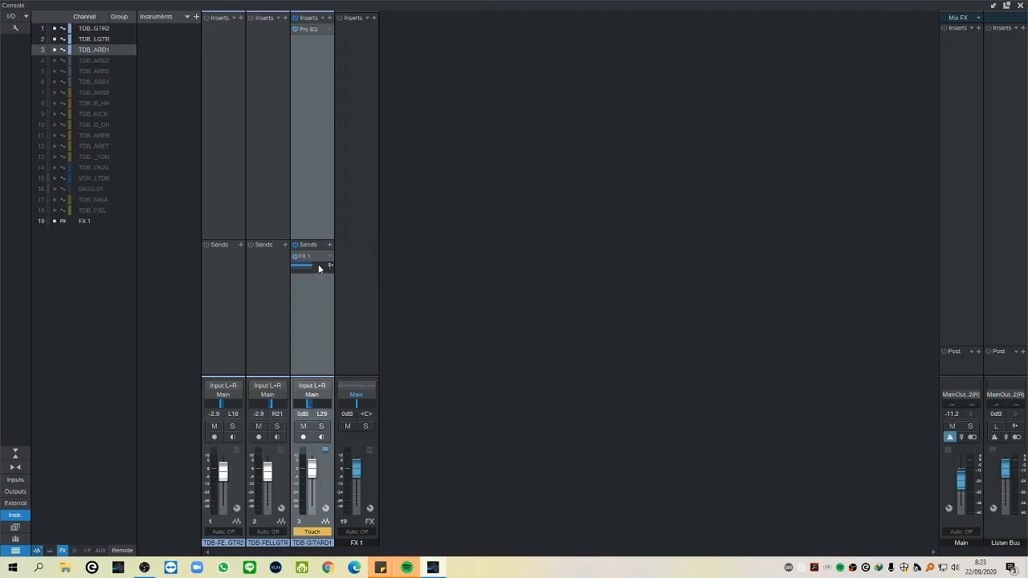
{"action": "mouse_move", "coordinate": [312, 269]}
{"action": "mouse_move", "coordinate": [311, 270]}
{"action": "left_mouse_down"}
{"action": "mouse_move", "coordinate": [297, 271]}
{"action": "mouse_move", "coordinate": [324, 274]}
{"action": "mouse_move", "coordinate": [305, 271]}
{"action": "left_mouse_up"}
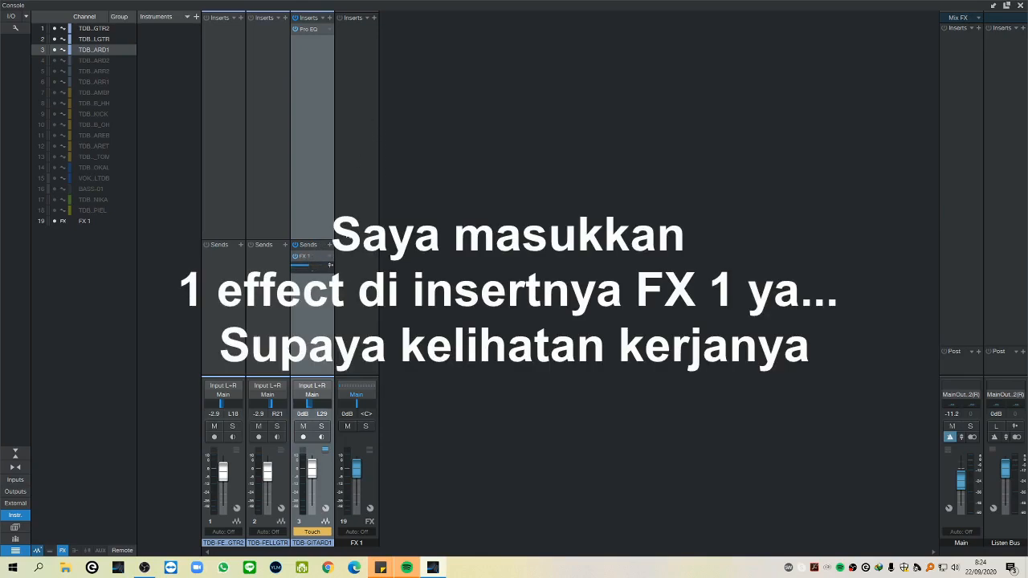
Search the plug-ins for "rever" and insert Room Reverb on the FX 1 channel.
{"action": "left_click", "coordinate": [373, 17]}
{"action": "type", "text": "reverb"}
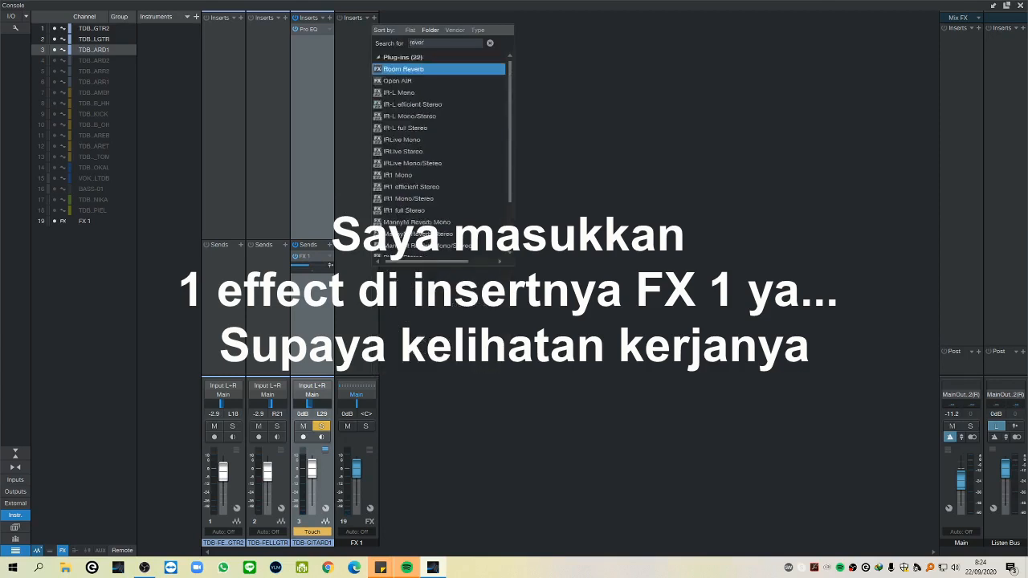
{"action": "left_click", "coordinate": [442, 73]}
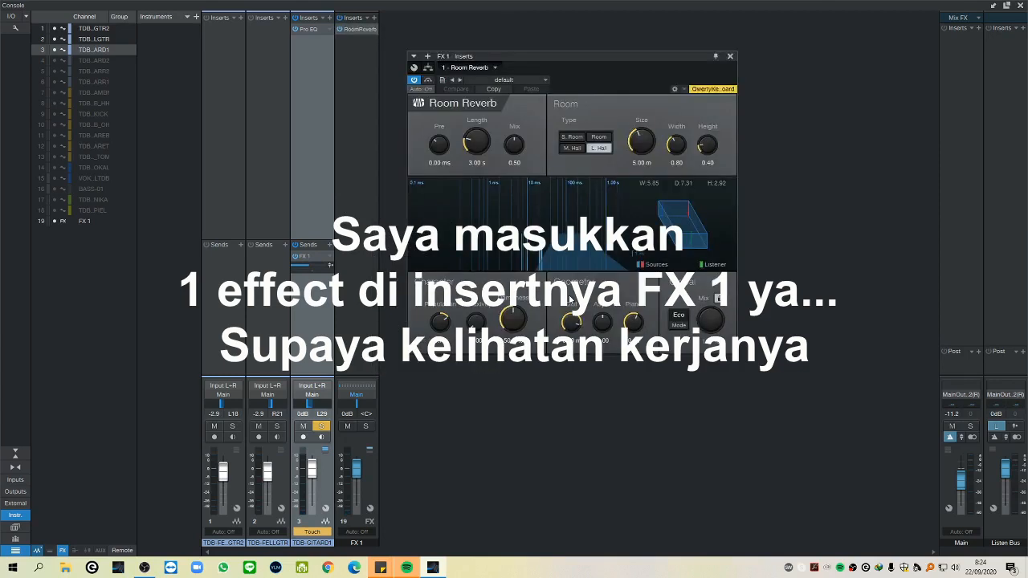
Set the Room Reverb length to 19.80 s and the room size to 8.65 m, and close the plug-in window.
{"action": "left_click_drag", "start_coordinate": [473, 149], "coordinate": [471, 118]}
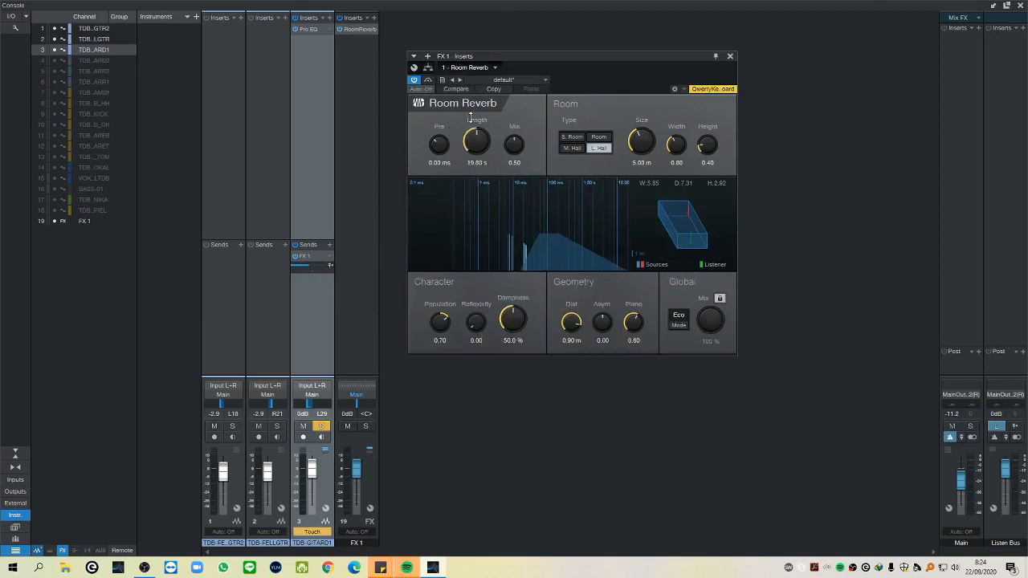
{"action": "left_click_drag", "start_coordinate": [640, 151], "coordinate": [641, 135]}
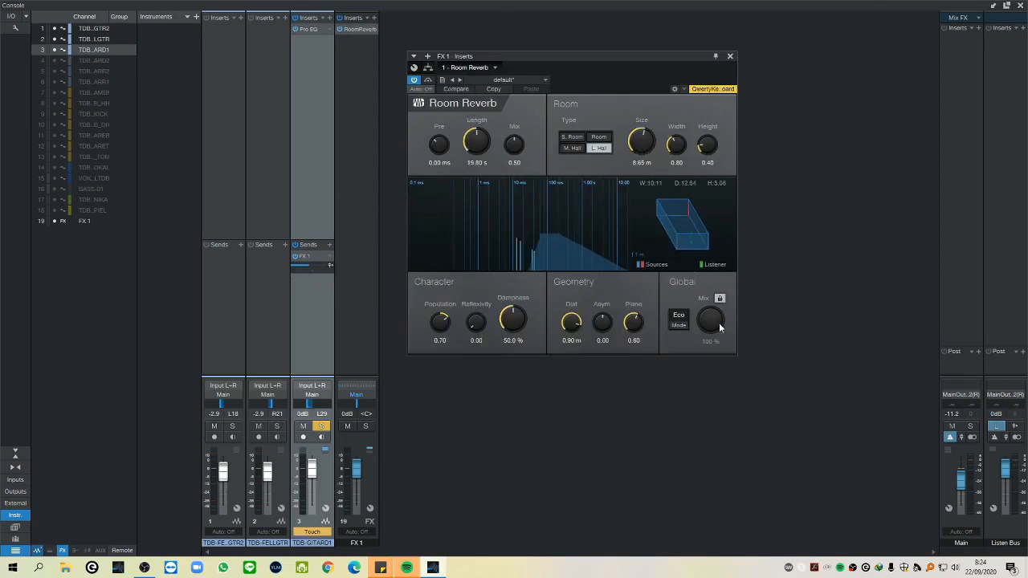
{"action": "left_click", "coordinate": [711, 320]}
{"action": "left_click", "coordinate": [730, 56]}
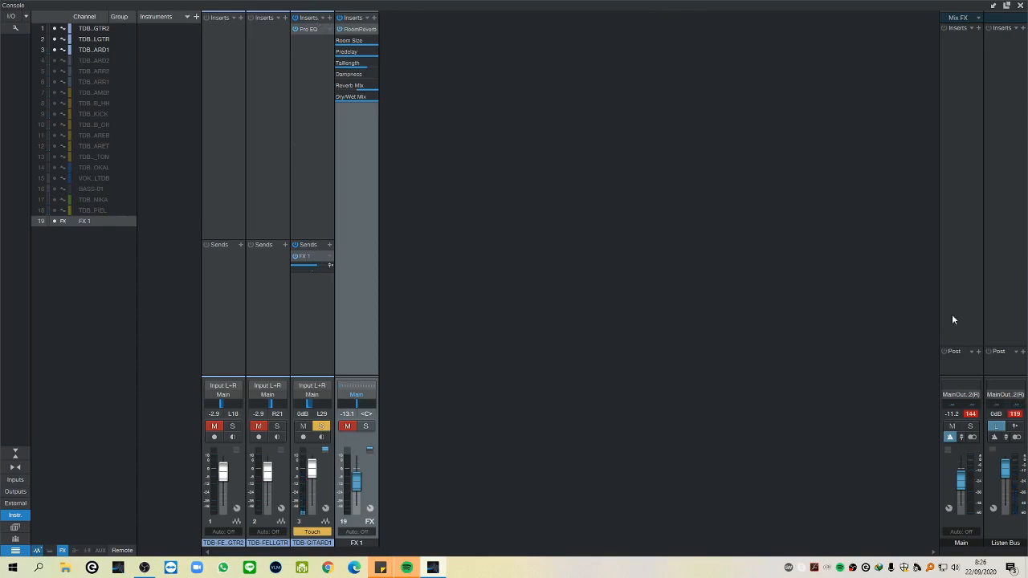
Solo FX 1, compare its reverb unmuted and muted, and lower GITAR D 1's send level to FX 1.
{"action": "left_click", "coordinate": [362, 428]}
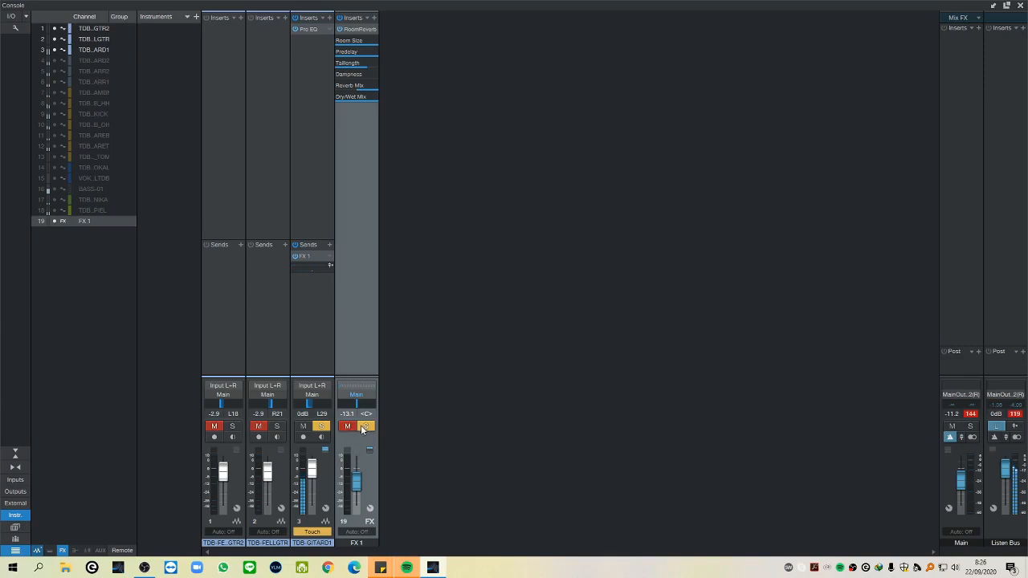
{"action": "left_click", "coordinate": [348, 427]}
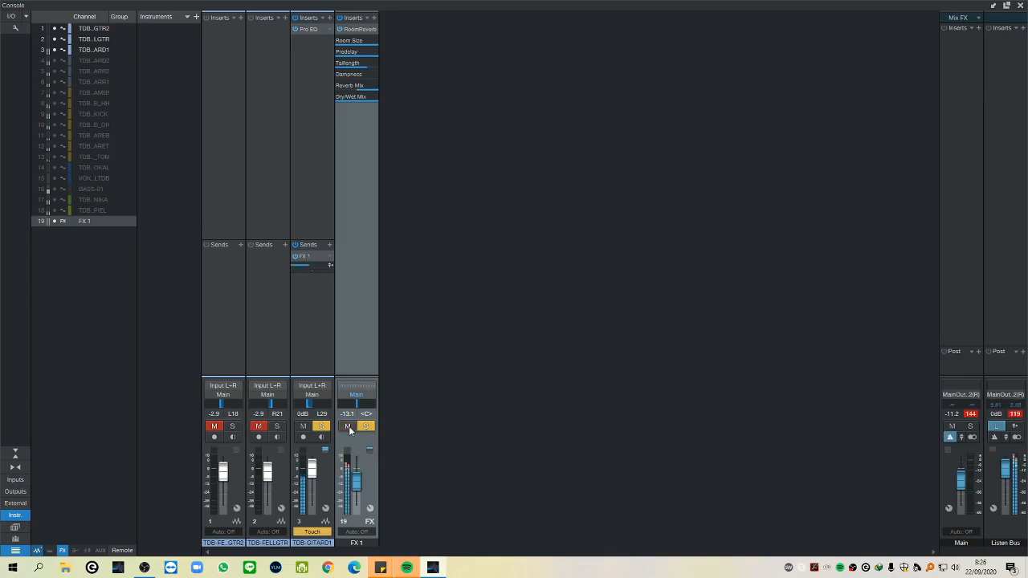
{"action": "left_click", "coordinate": [348, 427]}
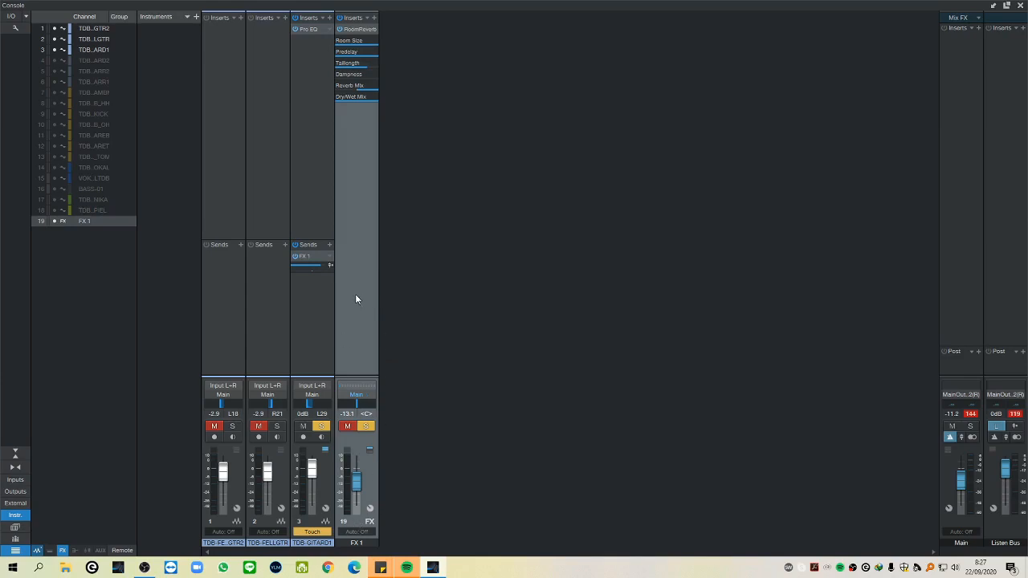
{"action": "left_click_drag", "start_coordinate": [318, 268], "coordinate": [295, 274]}
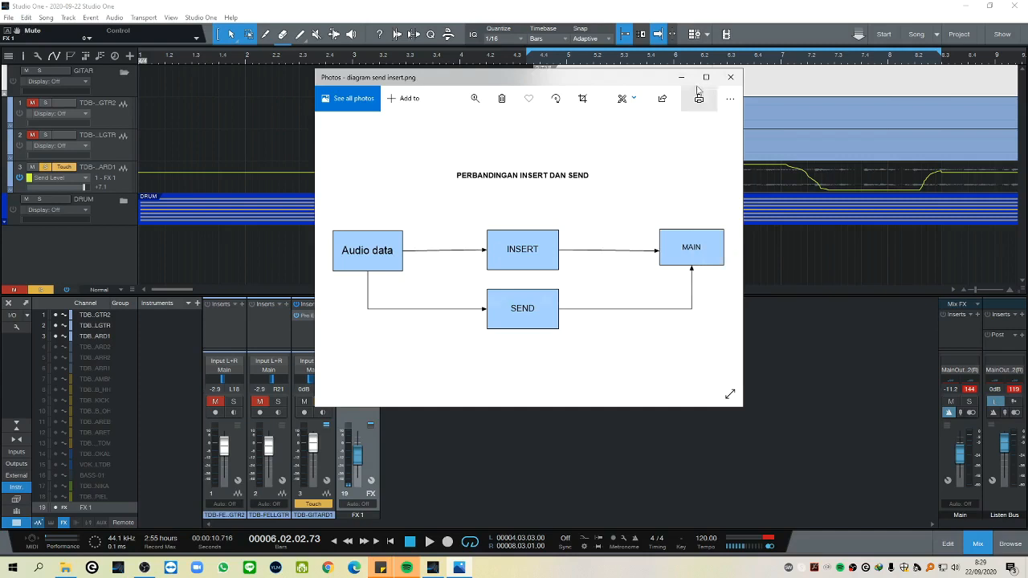
Close the insert and send diagram, deactivate the FX 1 send level automation on track 3, and detach the console.
{"action": "left_click", "coordinate": [730, 77]}
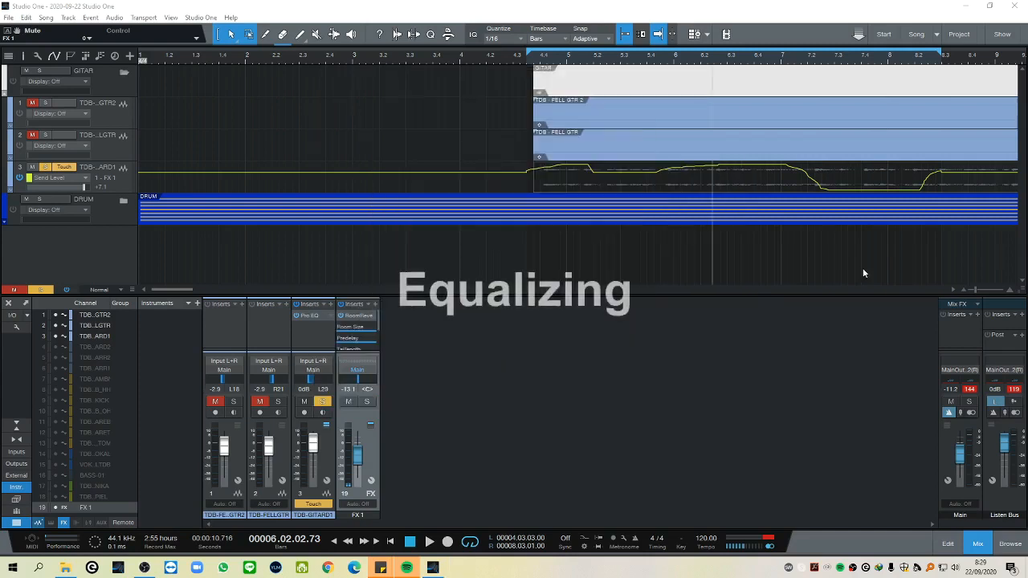
{"action": "left_click", "coordinate": [17, 178]}
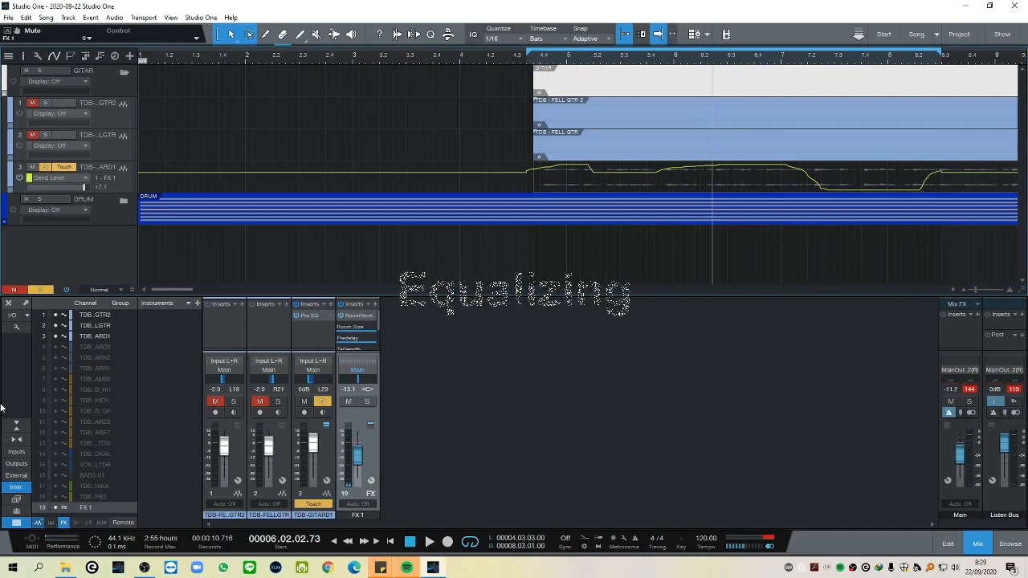
{"action": "left_click", "coordinate": [27, 303]}
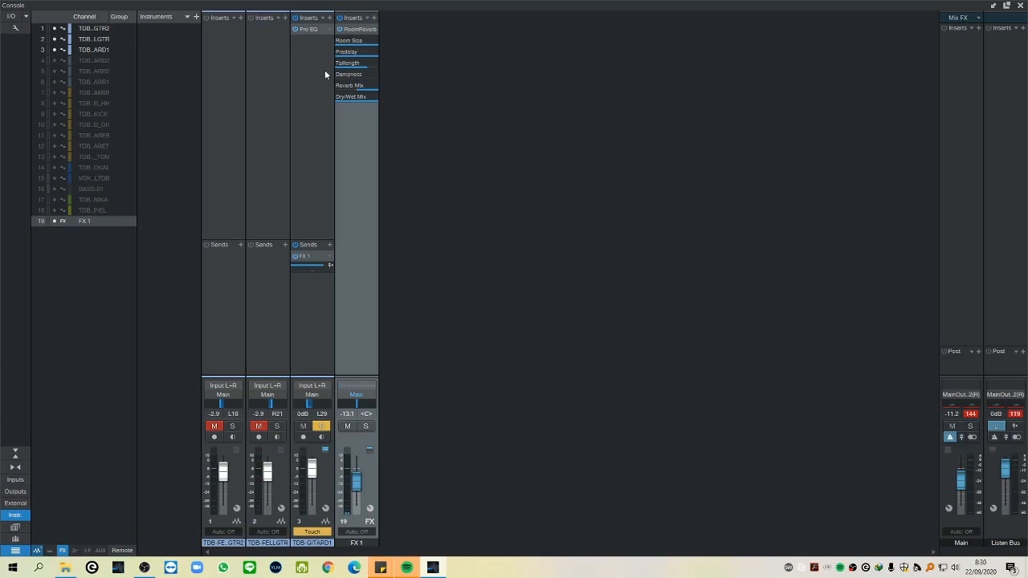
Open the Pro EQ on GITAR D 1, and hide and redisplay its band controls.
{"action": "left_click", "coordinate": [310, 30]}
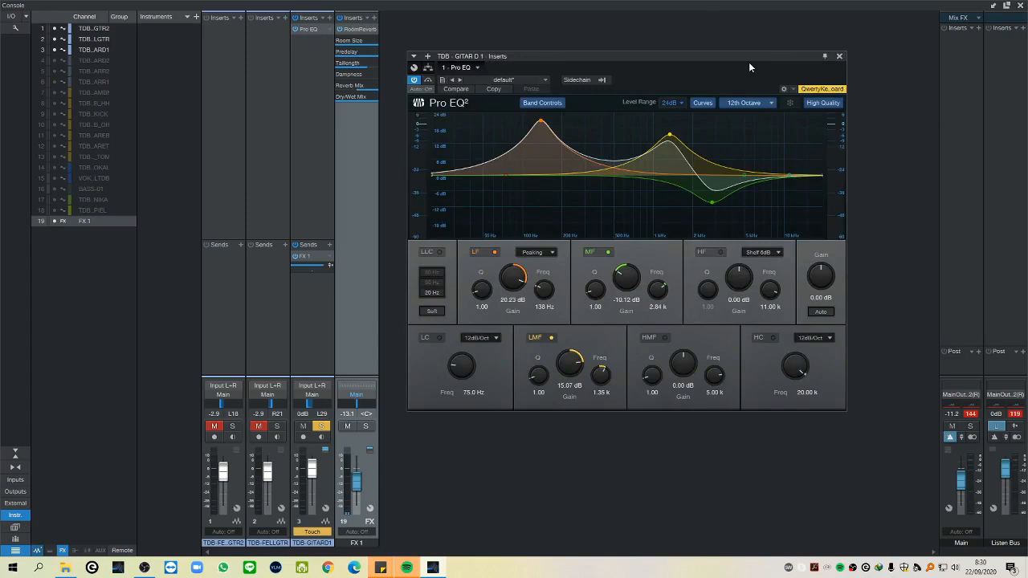
{"action": "left_click_drag", "start_coordinate": [745, 54], "coordinate": [806, 55]}
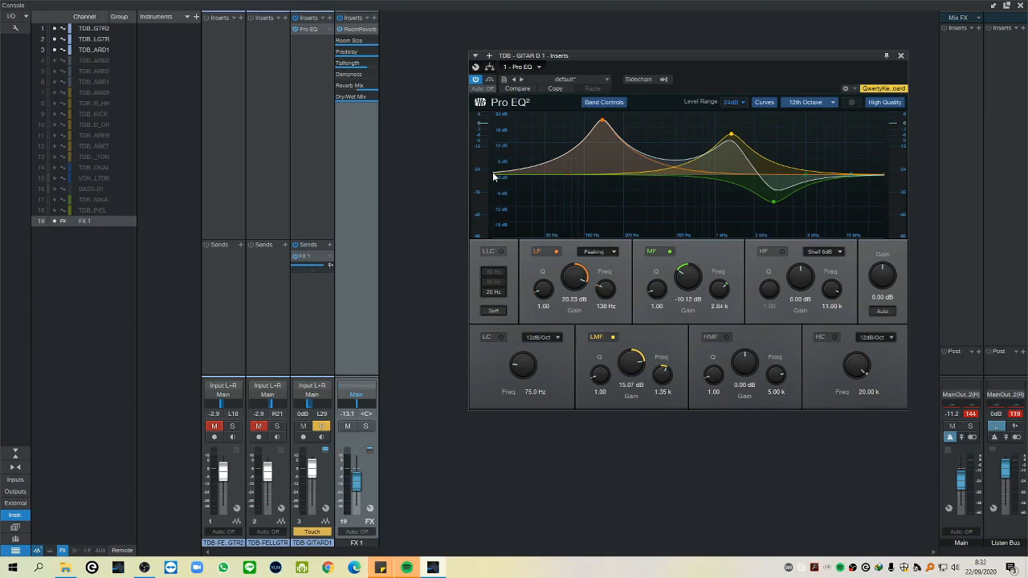
{"action": "left_click", "coordinate": [615, 103]}
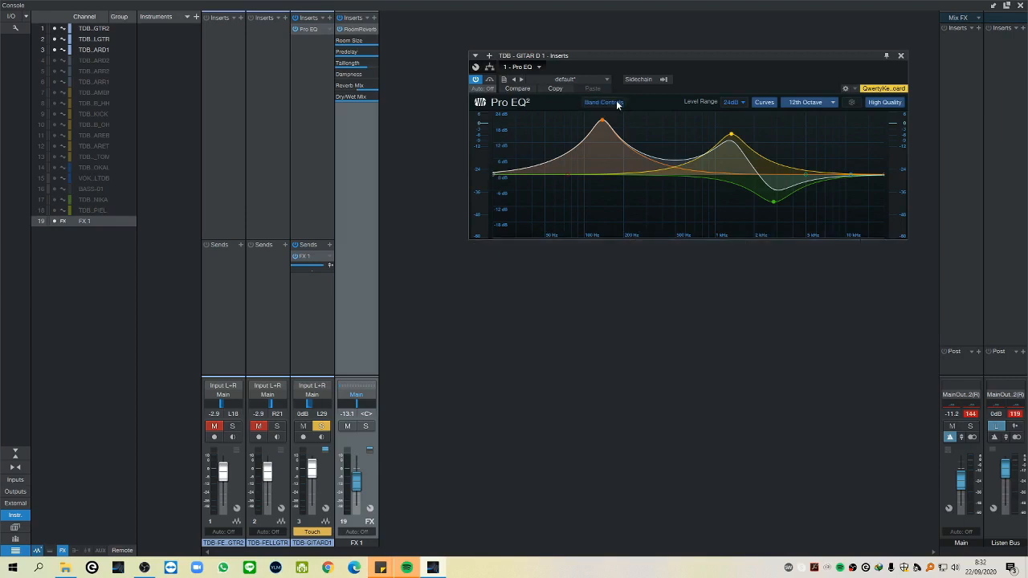
{"action": "left_click", "coordinate": [616, 102]}
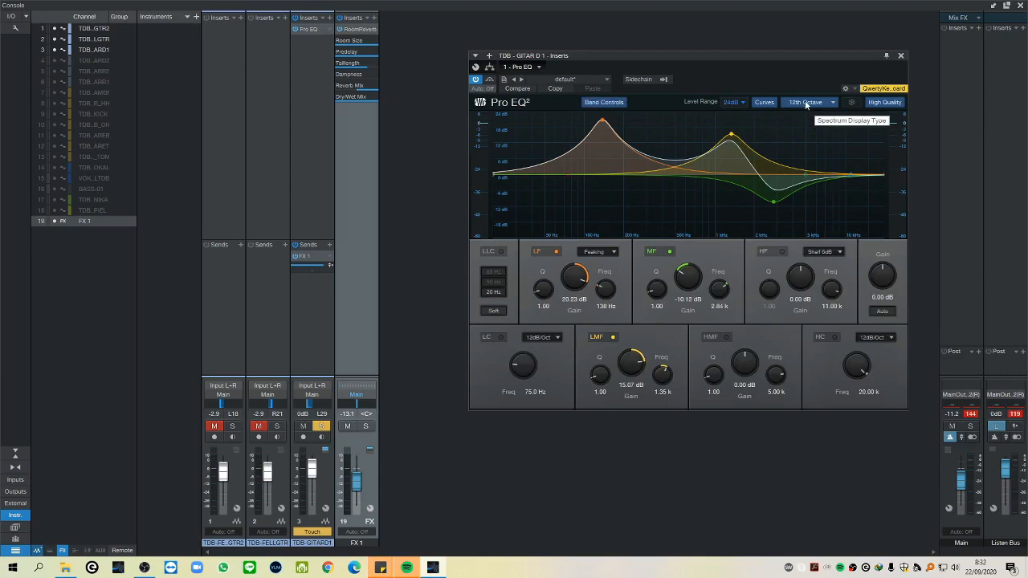
Start playback and try the Pro EQ phase-linear low cut (LLC) at 50 Hz and 80 Hz.
{"action": "key", "text": "space"}
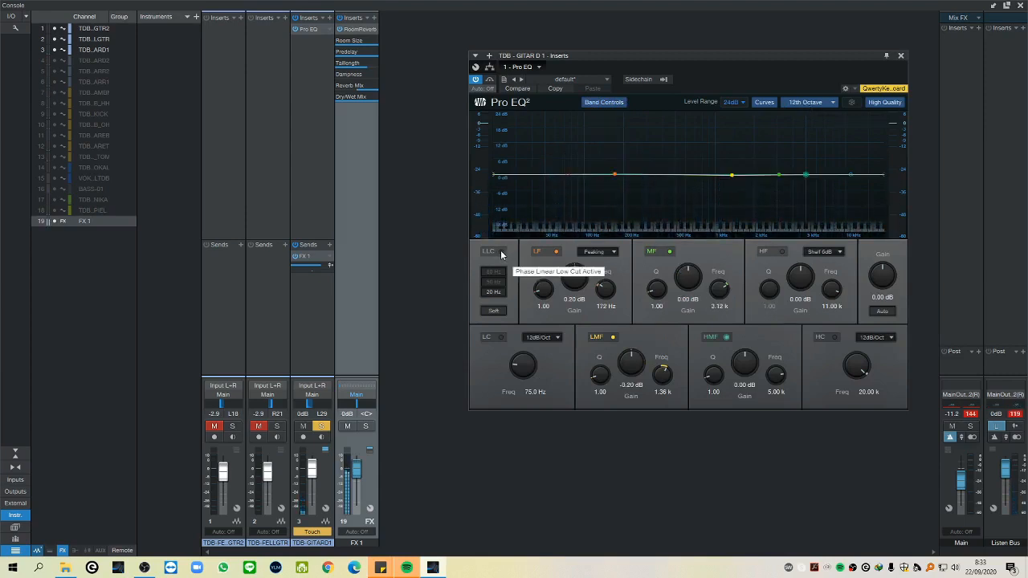
{"action": "left_click", "coordinate": [501, 254]}
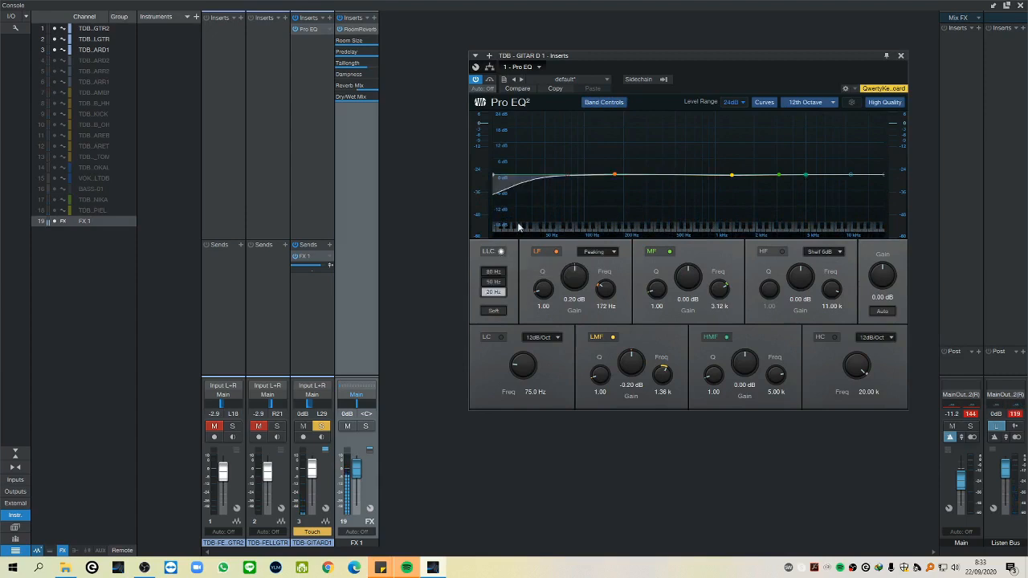
{"action": "left_click", "coordinate": [499, 282]}
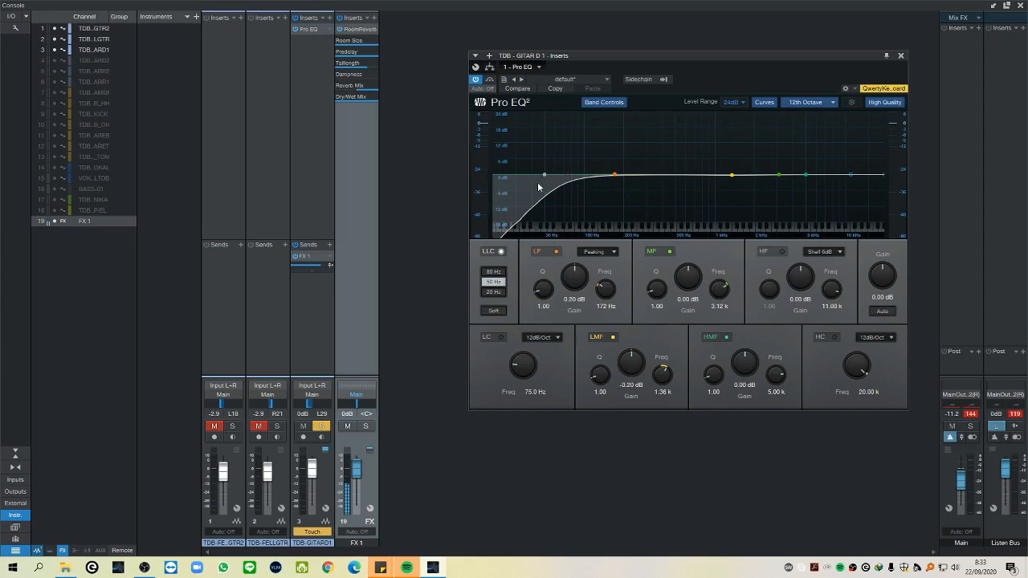
{"action": "left_click", "coordinate": [494, 273]}
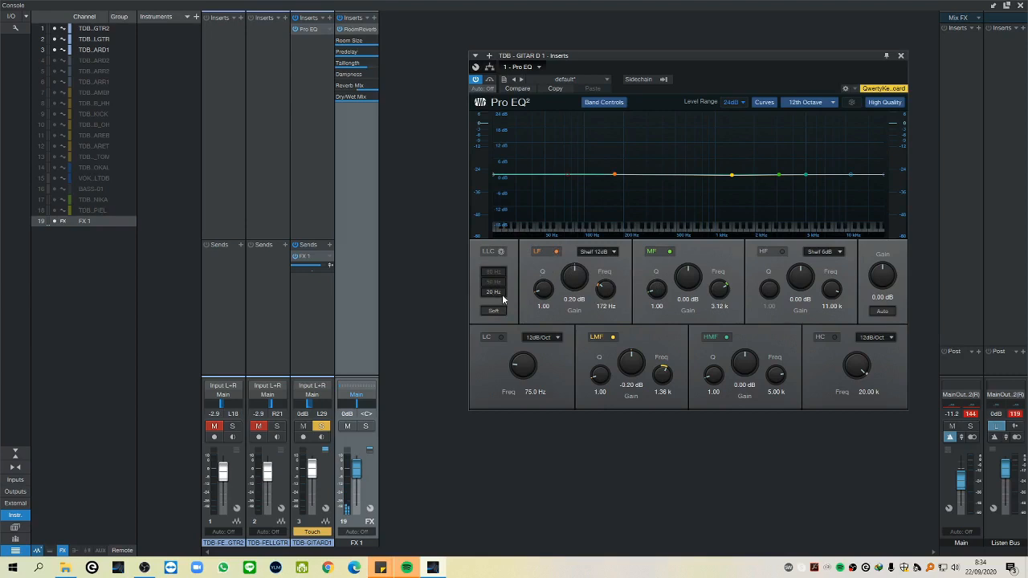
Switch the LLC filter off, set the LF band to Peaking, and bring its gain to about -0.04 dB.
{"action": "left_click", "coordinate": [501, 252]}
{"action": "left_click", "coordinate": [501, 252]}
{"action": "left_click", "coordinate": [538, 291]}
{"action": "mouse_move", "coordinate": [574, 279]}
{"action": "left_mouse_down"}
{"action": "mouse_move", "coordinate": [574, 251]}
{"action": "mouse_move", "coordinate": [575, 304]}
{"action": "mouse_move", "coordinate": [581, 283]}
{"action": "left_mouse_up"}
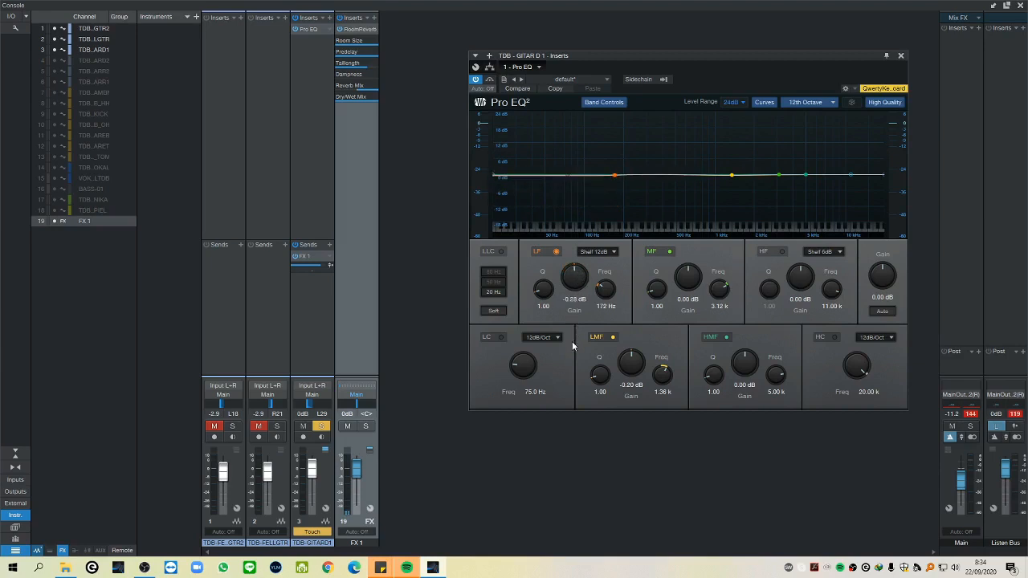
{"action": "left_click", "coordinate": [614, 252]}
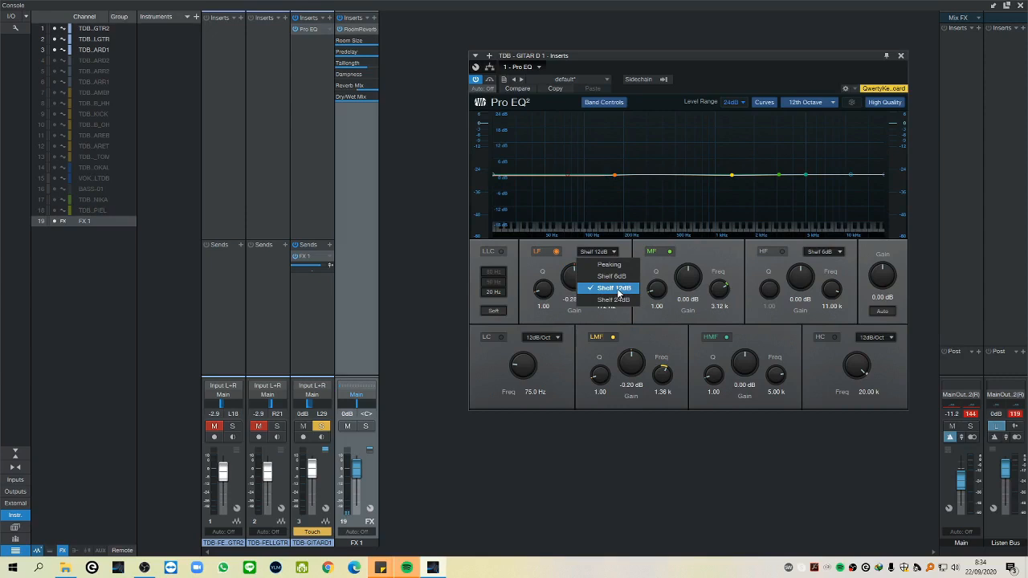
{"action": "left_click", "coordinate": [610, 264]}
{"action": "mouse_move", "coordinate": [570, 277]}
{"action": "left_mouse_down"}
{"action": "mouse_move", "coordinate": [570, 248]}
{"action": "mouse_move", "coordinate": [576, 316]}
{"action": "mouse_move", "coordinate": [576, 278]}
{"action": "left_mouse_up"}
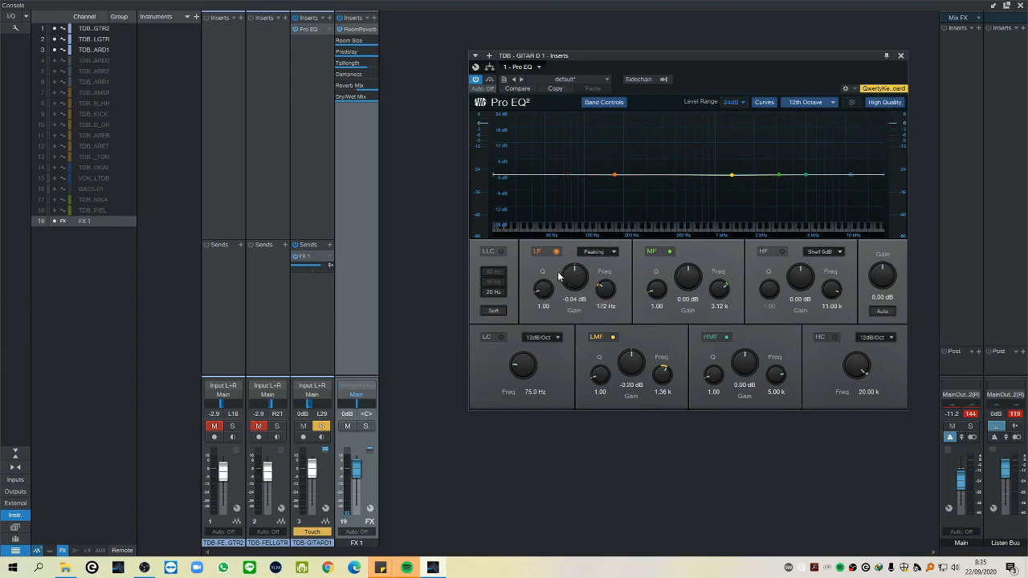
Try wide and narrow LF Q values, from 0.50 to 18.86, with a 10.04 dB boost and a -12.76 dB cut.
{"action": "left_click_drag", "start_coordinate": [573, 281], "coordinate": [576, 248]}
{"action": "left_click_drag", "start_coordinate": [537, 296], "coordinate": [544, 300]}
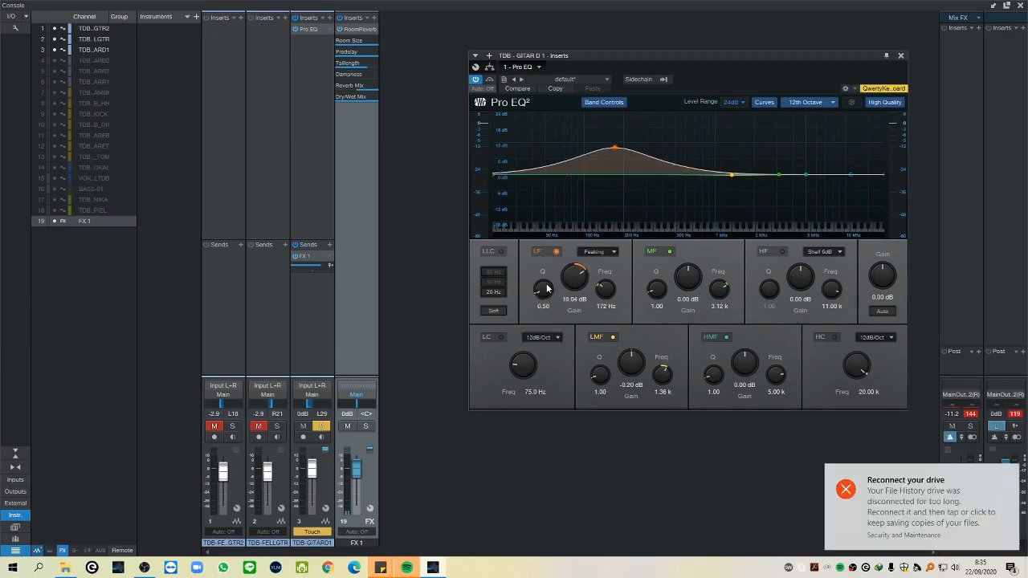
{"action": "left_click_drag", "start_coordinate": [543, 291], "coordinate": [521, 192]}
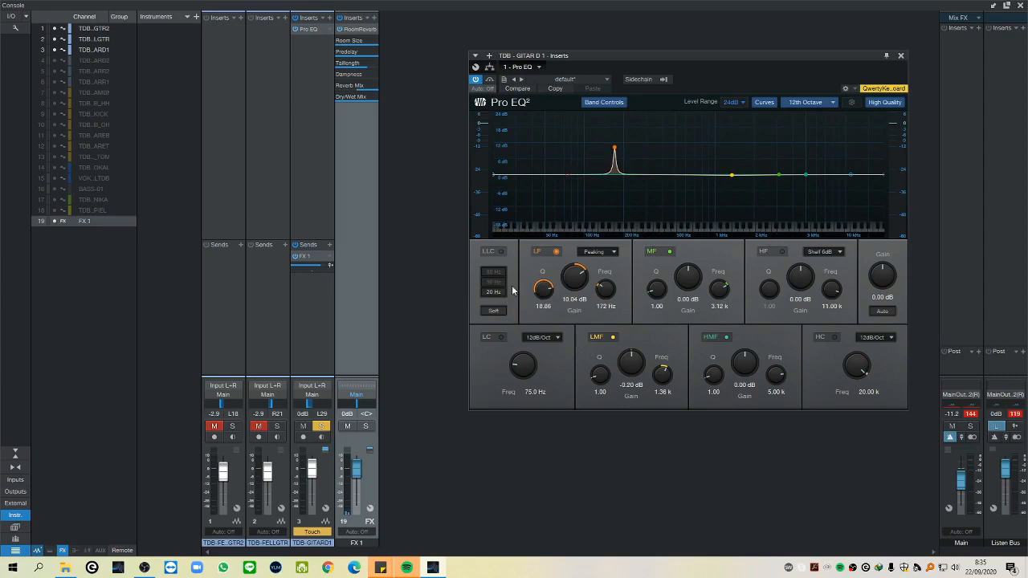
{"action": "left_click_drag", "start_coordinate": [543, 285], "coordinate": [584, 328]}
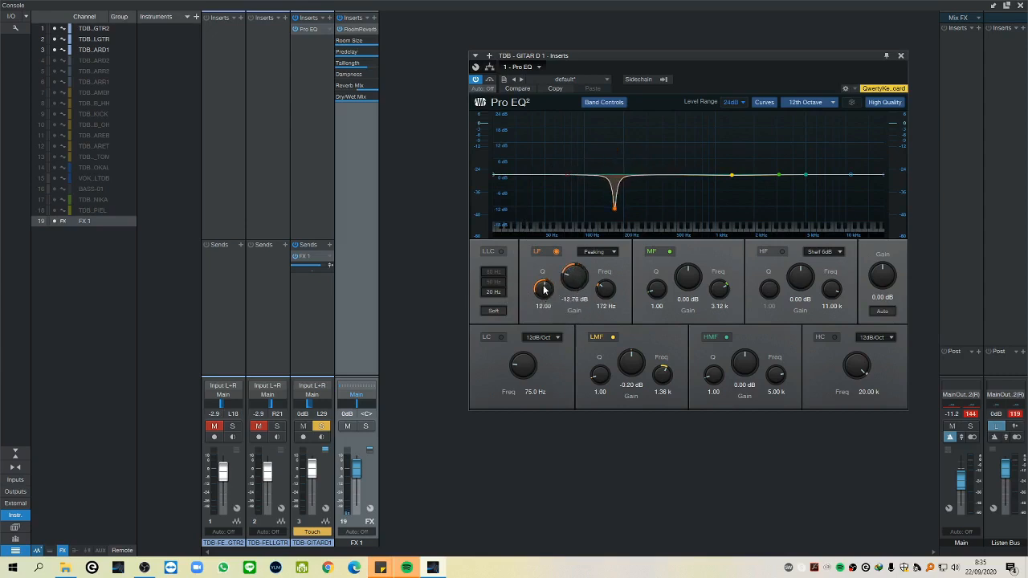
{"action": "left_click_drag", "start_coordinate": [543, 289], "coordinate": [516, 231]}
{"action": "left_click_drag", "start_coordinate": [517, 230], "coordinate": [550, 342]}
Raise the LF gain to about 4.28 dB and try a Q of about 1.81, settling on about 0.44.
{"action": "left_click_drag", "start_coordinate": [569, 275], "coordinate": [563, 233]}
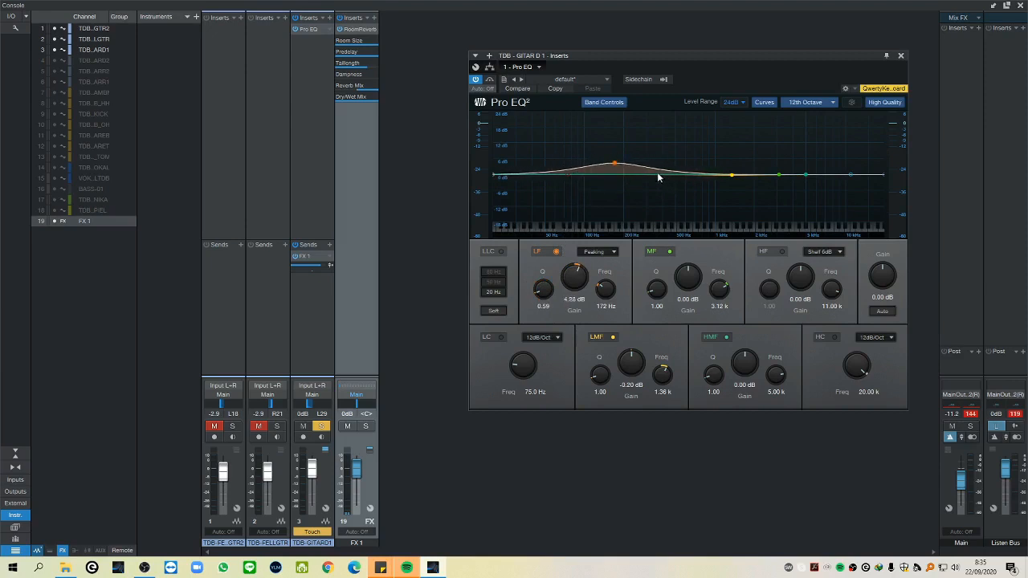
{"action": "left_click_drag", "start_coordinate": [541, 294], "coordinate": [541, 289]}
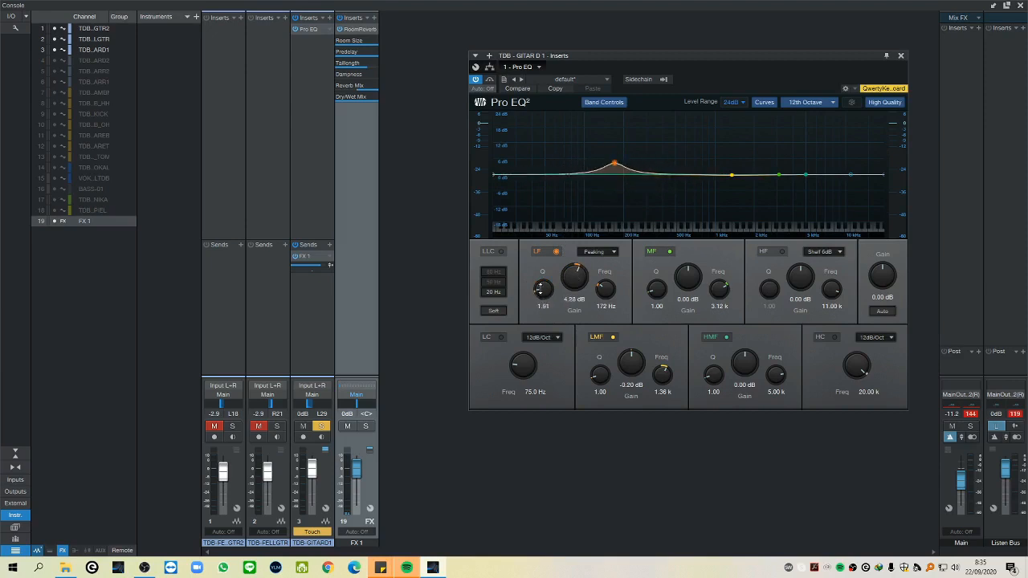
{"action": "left_click_drag", "start_coordinate": [541, 288], "coordinate": [537, 297]}
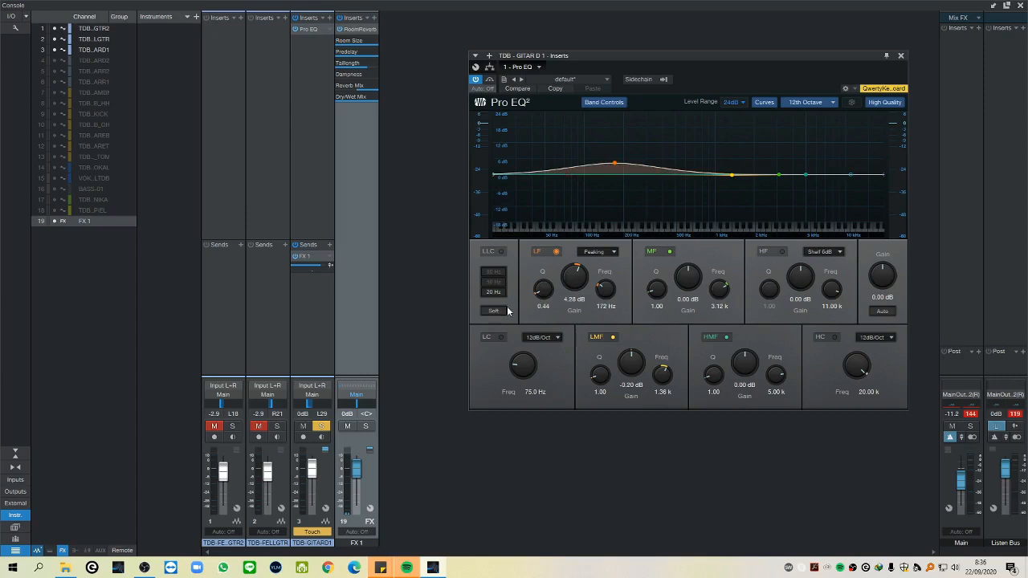
Enable the LLC low cut at 50 Hz and compare its slope with Soft on and off, leaving Soft off.
{"action": "left_click", "coordinate": [499, 291]}
{"action": "left_click", "coordinate": [493, 281]}
{"action": "left_click", "coordinate": [500, 251]}
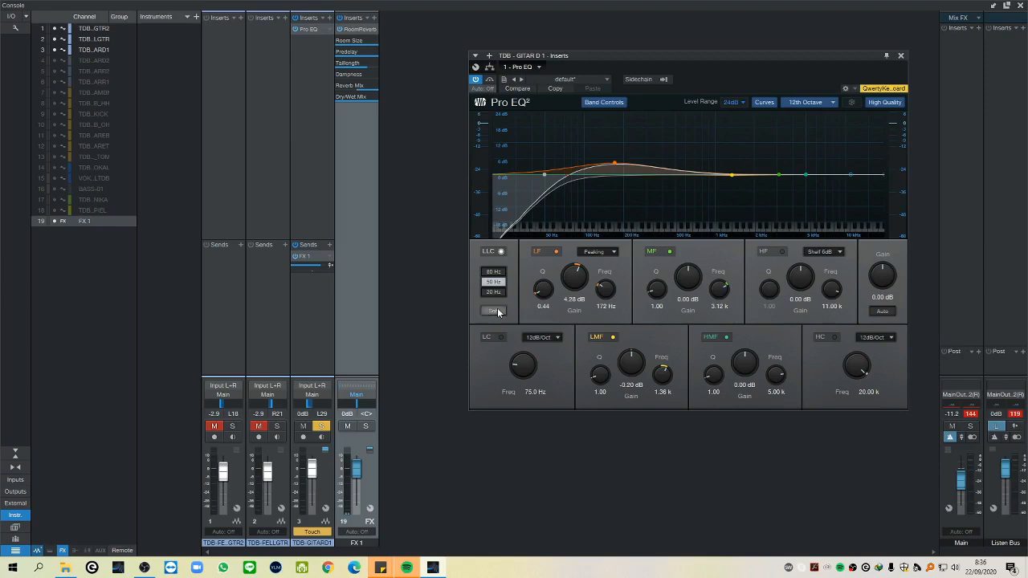
{"action": "left_click", "coordinate": [497, 310]}
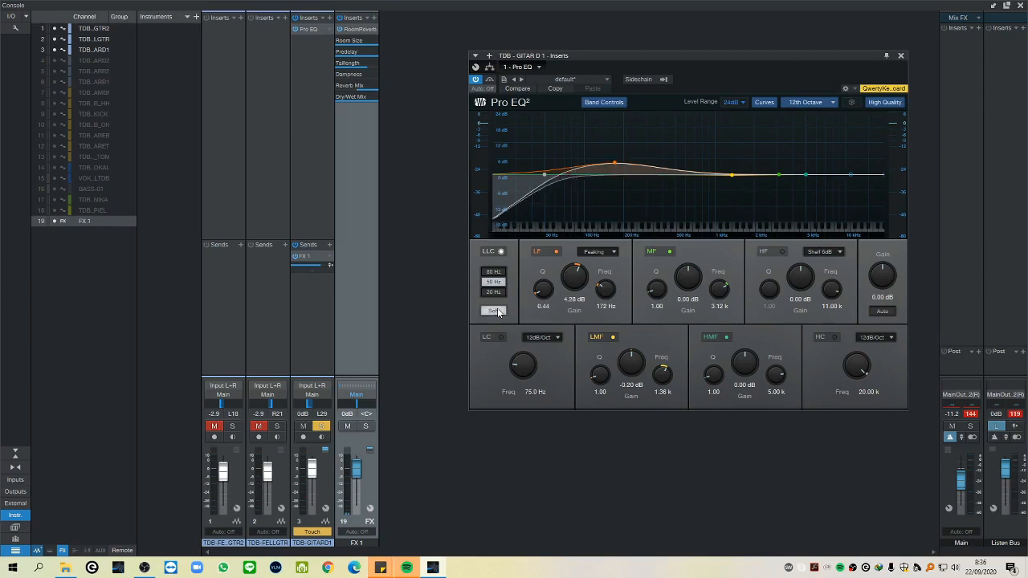
{"action": "left_click", "coordinate": [497, 310]}
{"action": "left_click", "coordinate": [496, 310]}
{"action": "left_click", "coordinate": [497, 310]}
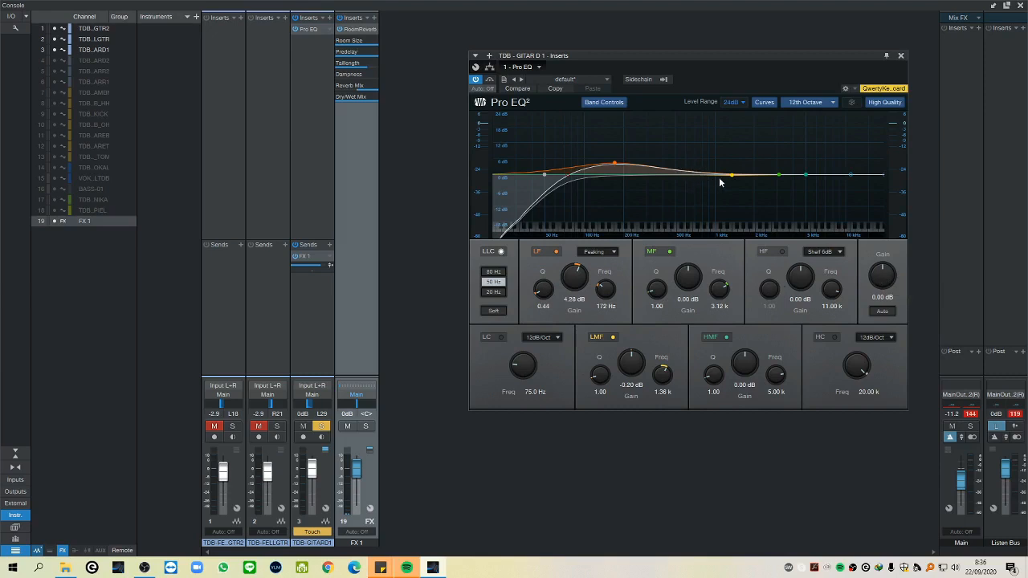
Boost the LMF band by about 11.90 dB at 1.32 kHz and cut the MF band to about -12.50 dB at 3.69 kHz.
{"action": "left_click_drag", "start_coordinate": [727, 179], "coordinate": [729, 143]}
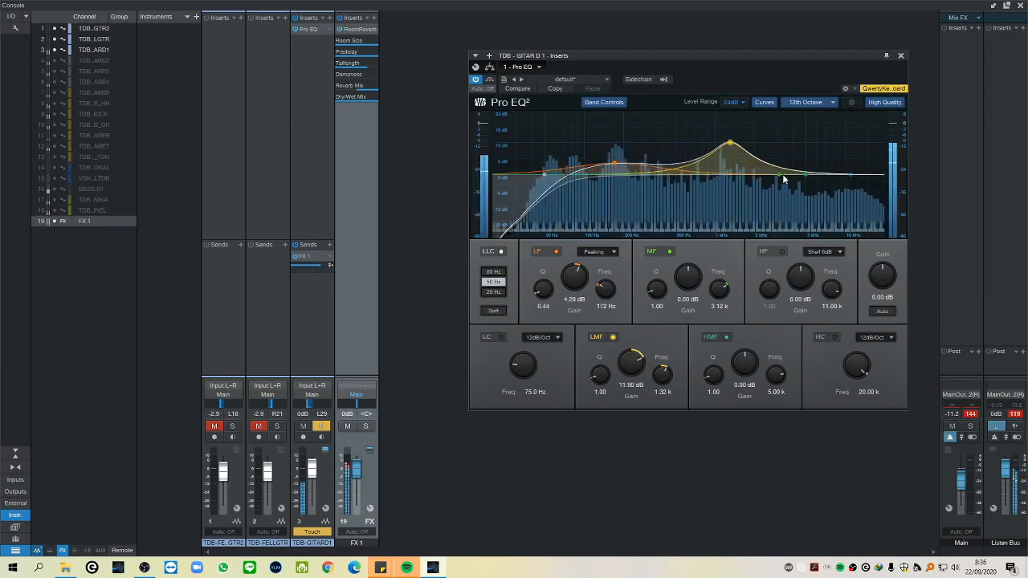
{"action": "left_click_drag", "start_coordinate": [782, 177], "coordinate": [789, 211]}
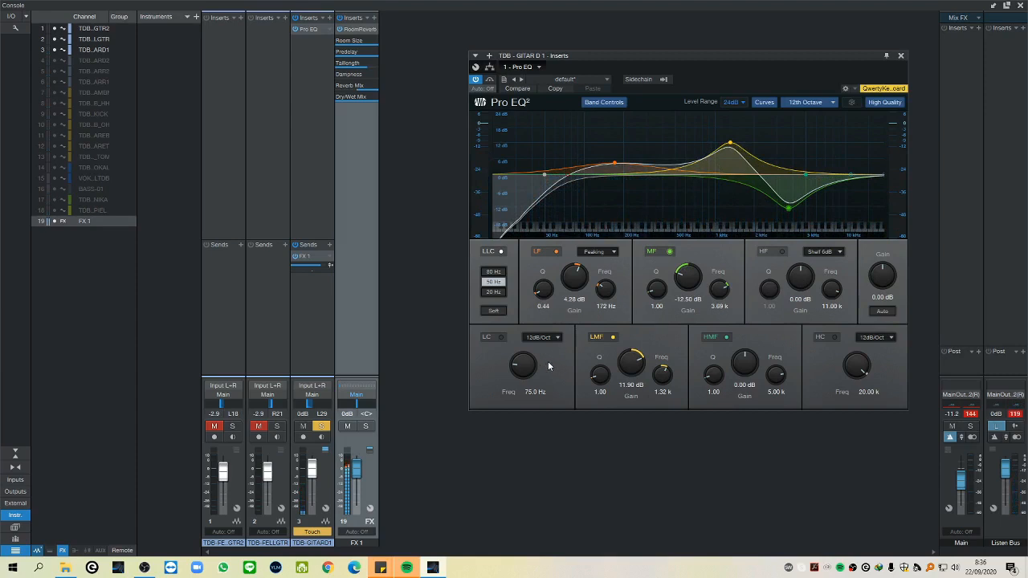
Try LF Q values of about 4.49 and 0.10, with the LF point moved to about 208 Hz and 6.6 dB.
{"action": "left_click_drag", "start_coordinate": [541, 292], "coordinate": [547, 273]}
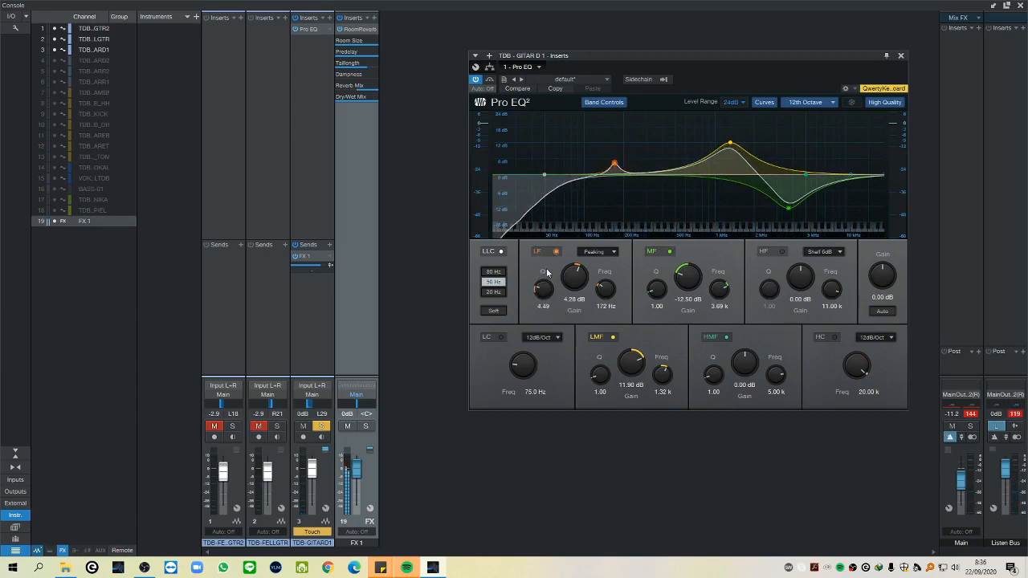
{"action": "mouse_move", "coordinate": [612, 163]}
{"action": "left_mouse_down"}
{"action": "mouse_move", "coordinate": [615, 91]}
{"action": "mouse_move", "coordinate": [626, 158]}
{"action": "left_mouse_up"}
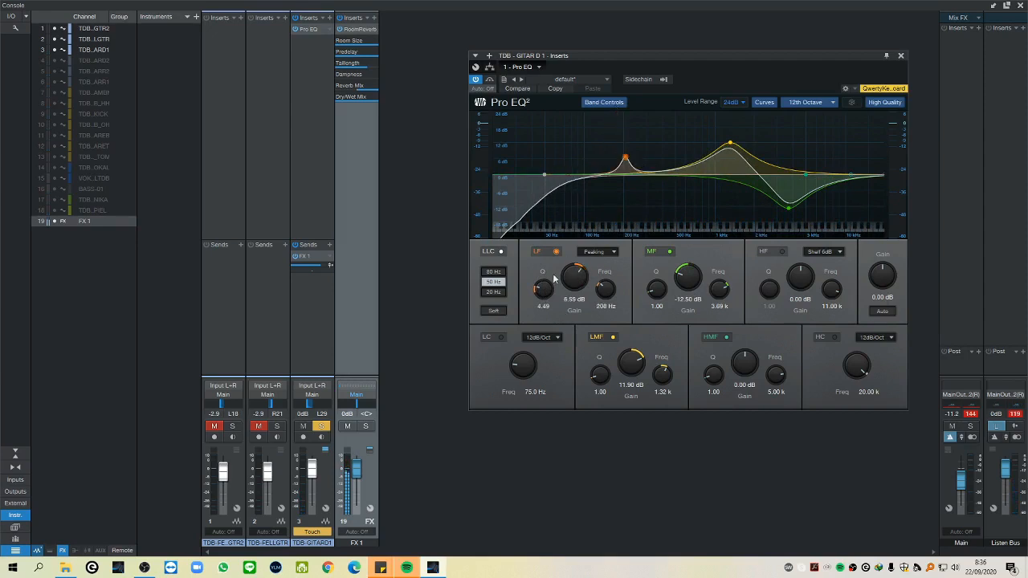
{"action": "left_click_drag", "start_coordinate": [540, 290], "coordinate": [540, 296]}
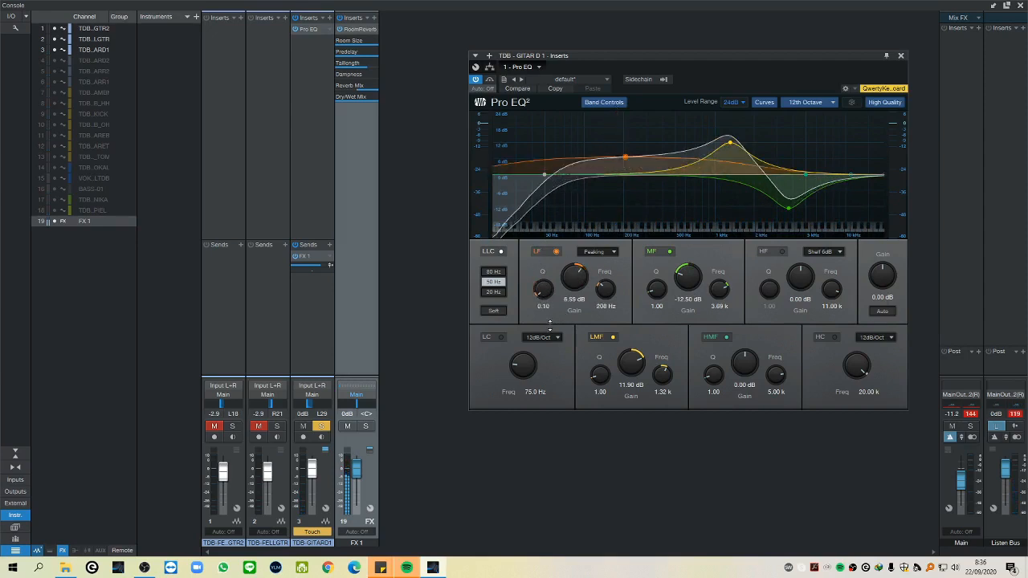
Lower the EQ output gain to about -5.94 dB and sweep the LF point up to about 3.24 kHz with a 23.80 dB boost.
{"action": "left_click_drag", "start_coordinate": [884, 281], "coordinate": [883, 304]}
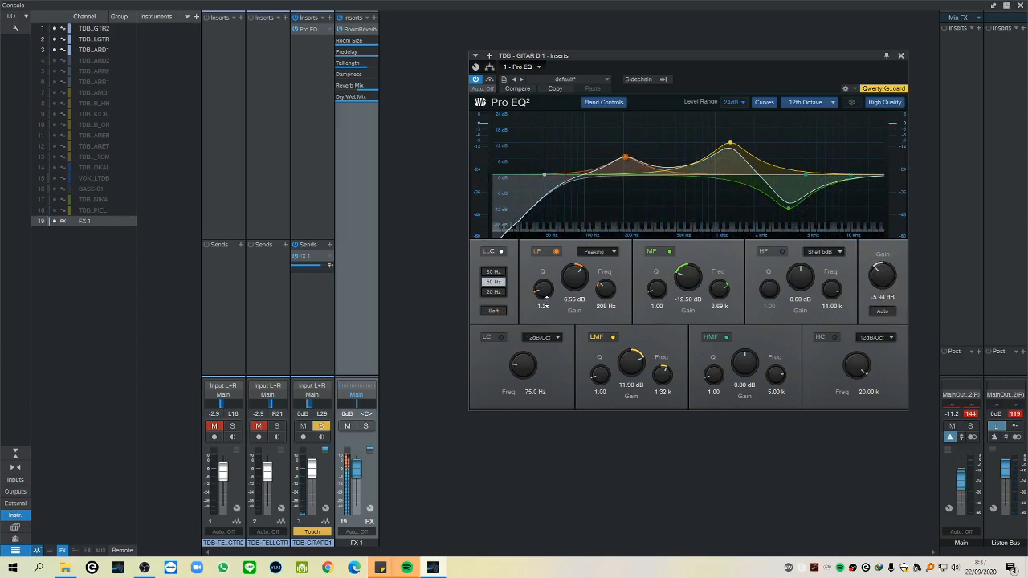
{"action": "left_click_drag", "start_coordinate": [628, 163], "coordinate": [778, 117]}
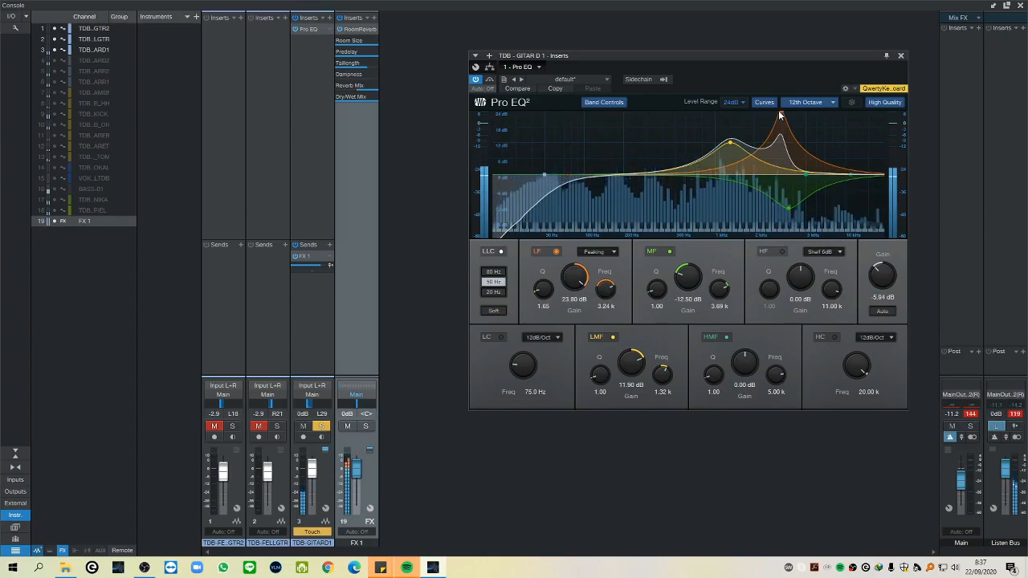